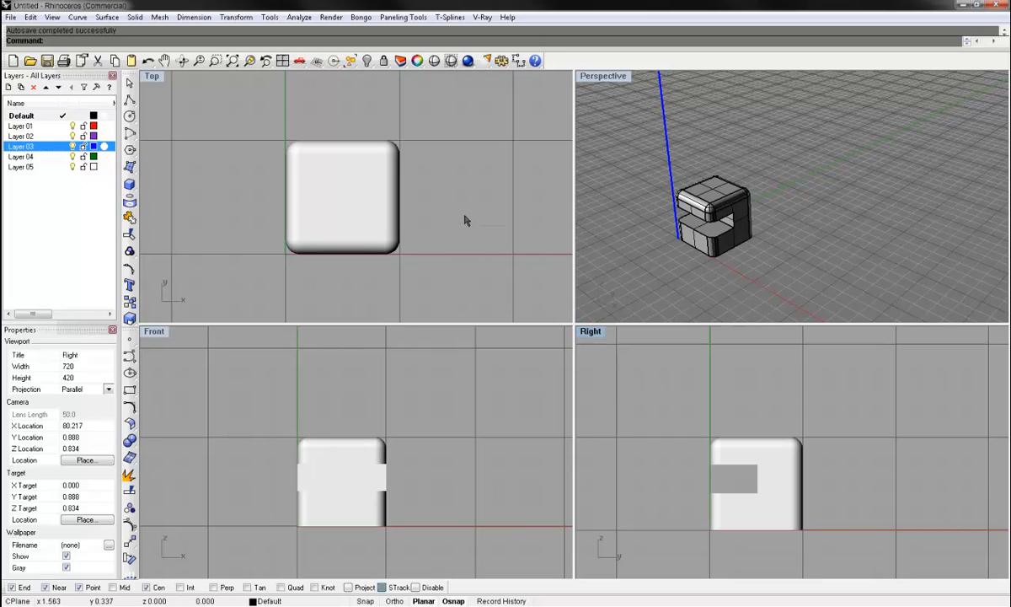
Examine the notched rounded cube in the Front, Right and Perspective viewports.
left_click(312, 355)
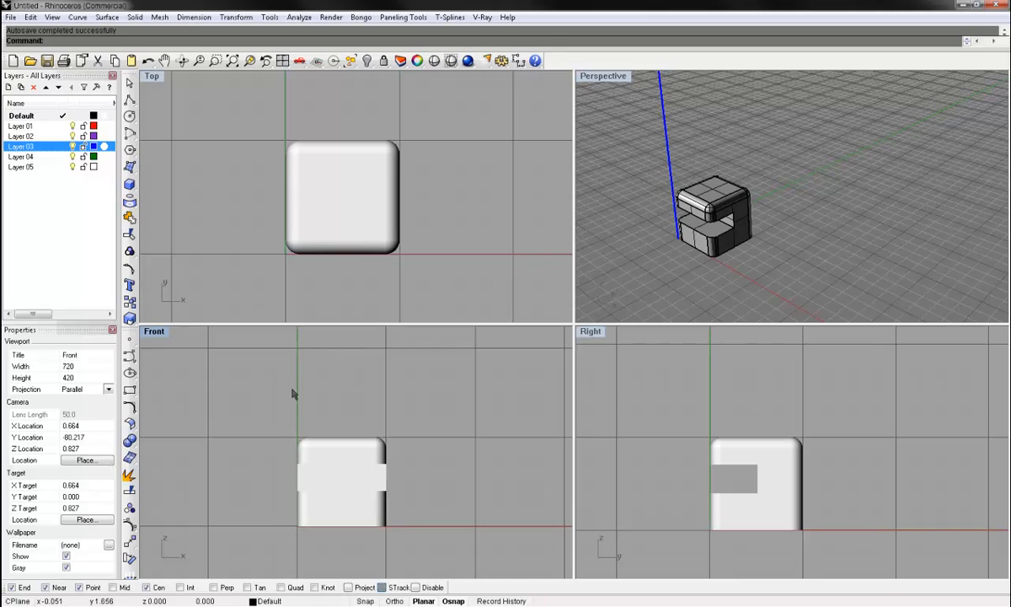
right_click_drag(453, 527, 441, 534)
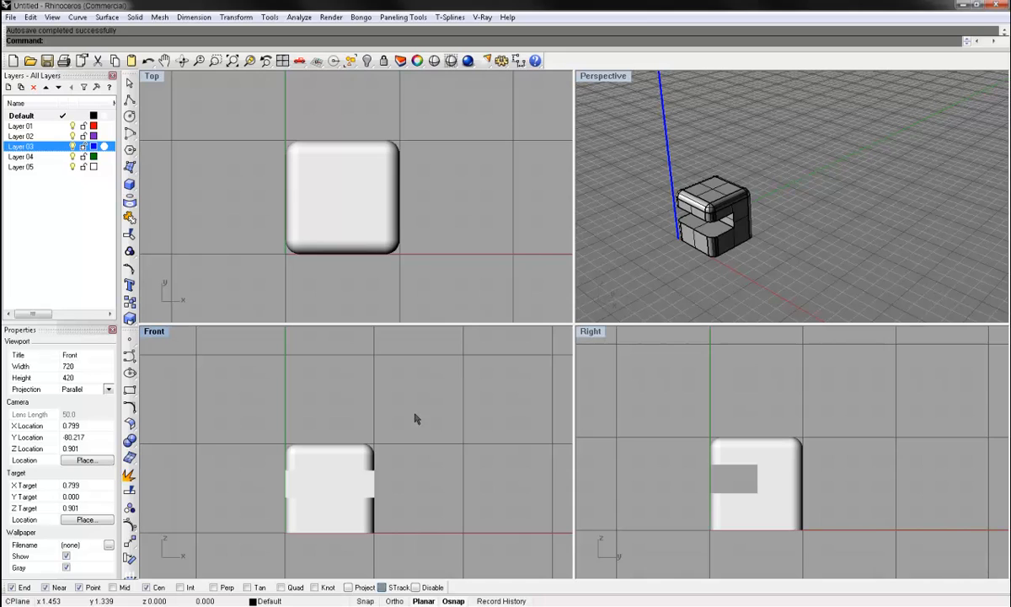
right_click_drag(433, 372, 447, 422)
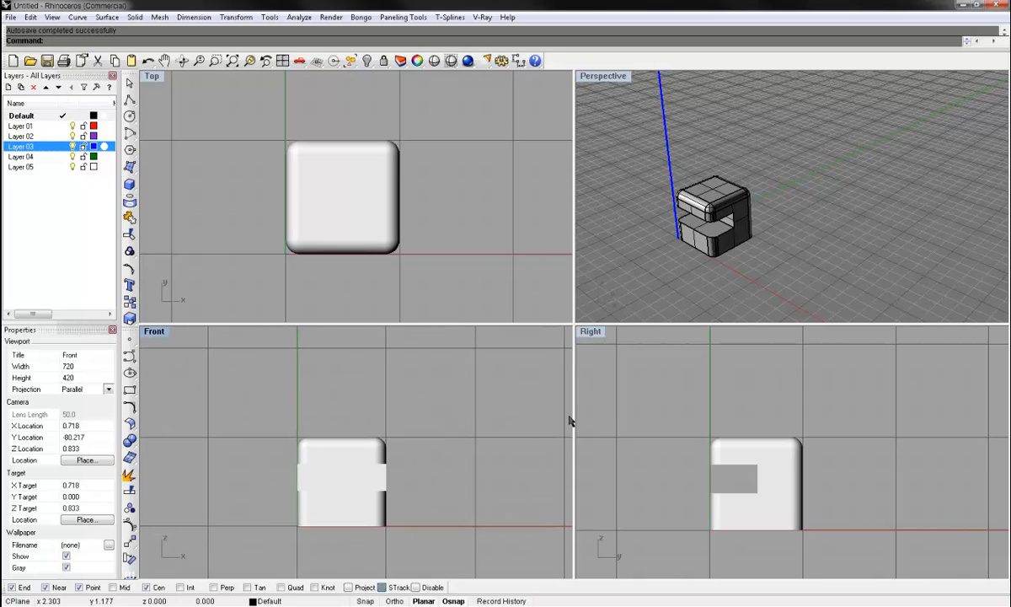
mouse_move(696, 403)
right_mouse_down()
mouse_move(665, 405)
mouse_move(699, 409)
right_mouse_up()
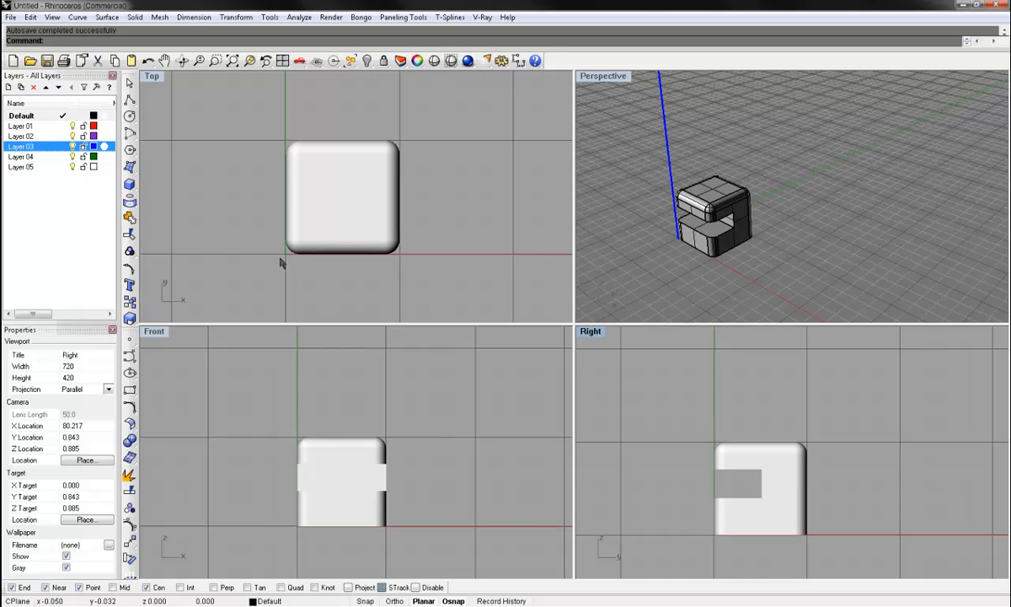
right_click_drag(1007, 168, 868, 202)
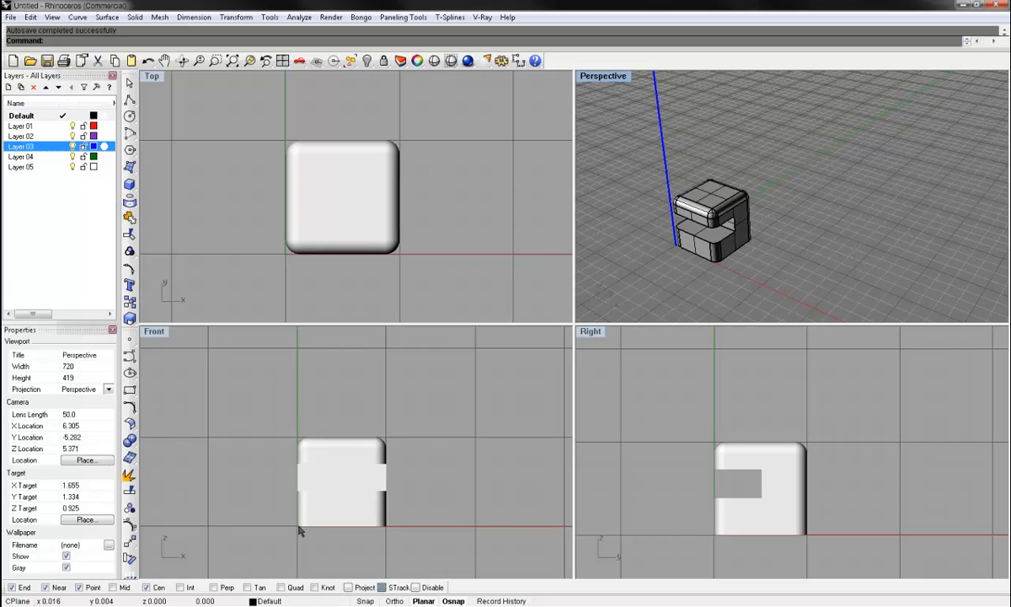
Move the notched cube about one grid unit toward negative Y in the Right viewport, and move it back beside the origin.
left_click(786, 494)
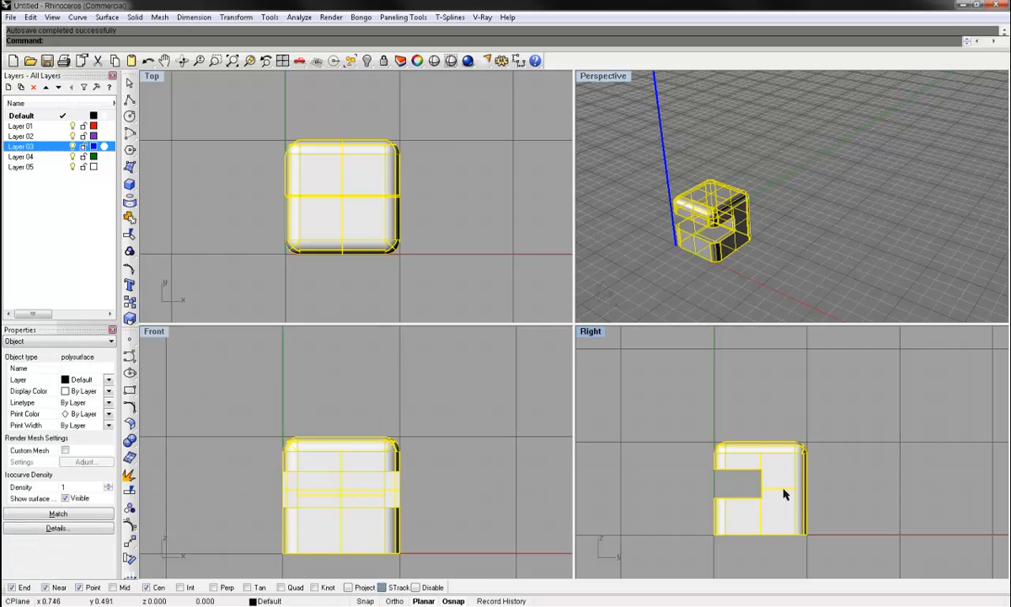
left_click_drag(784, 494, 725, 482)
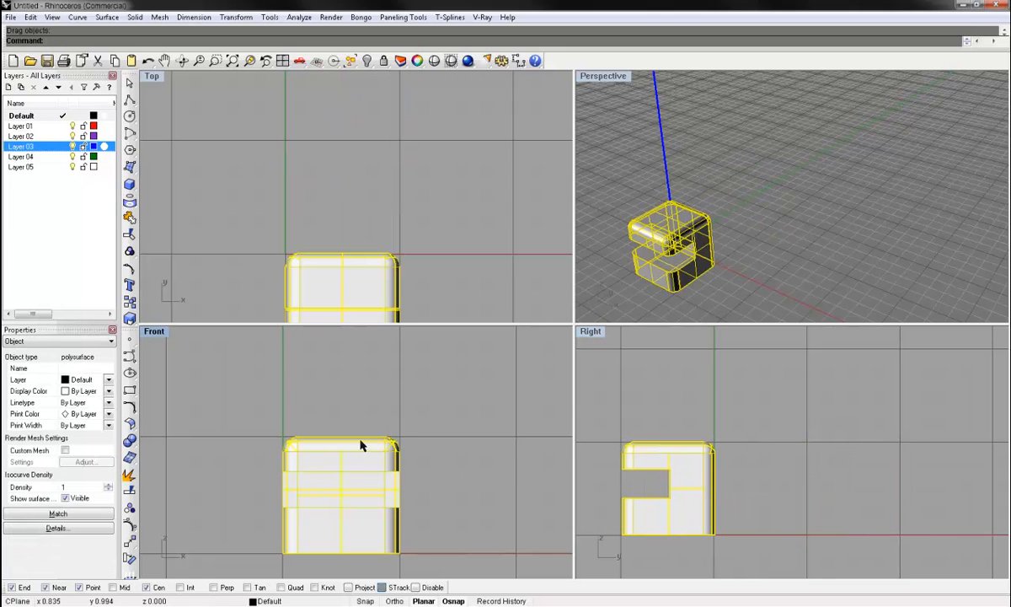
mouse_move(360, 445)
right_mouse_down()
mouse_move(346, 419)
mouse_move(352, 413)
mouse_move(367, 428)
right_mouse_up()
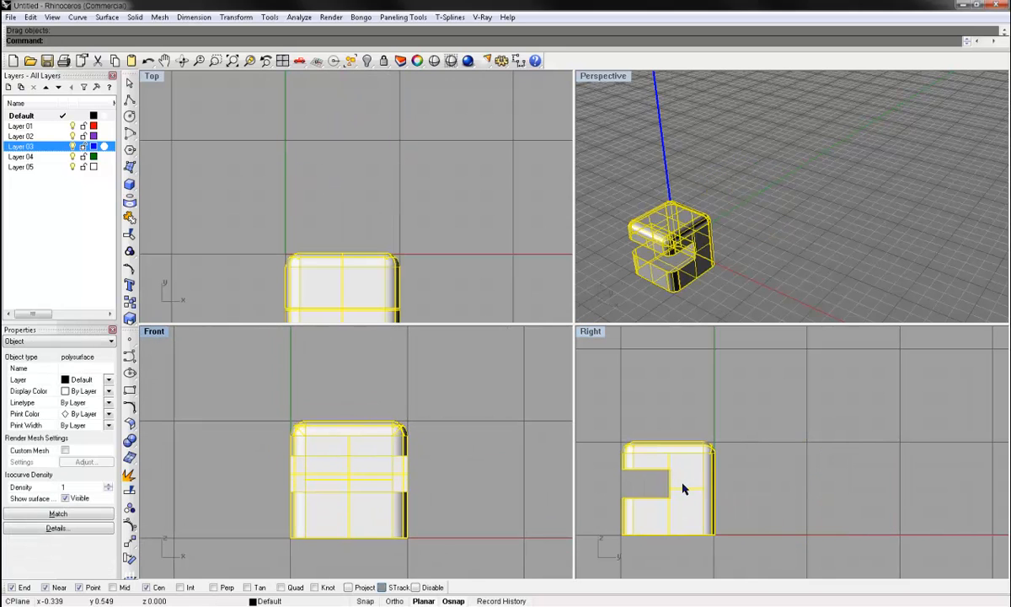
left_click_drag(683, 489, 778, 489)
Try raising the notched cube about one grid unit above the ground plane, undo that move, and deselect the cube.
left_click_drag(719, 253, 712, 187)
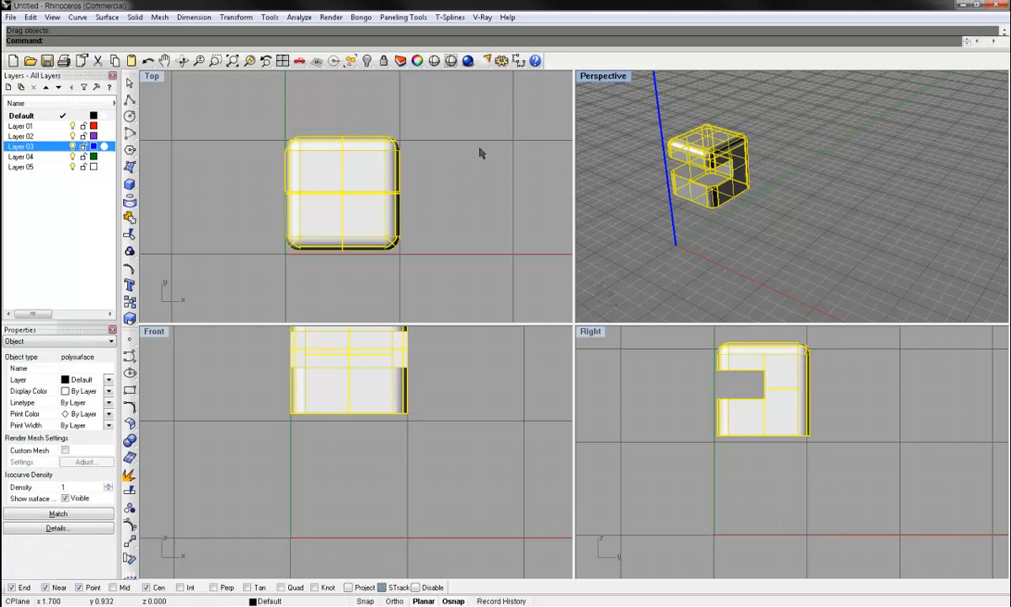
right_click_drag(480, 153, 457, 168)
right_click_drag(758, 236, 781, 216, "shift")
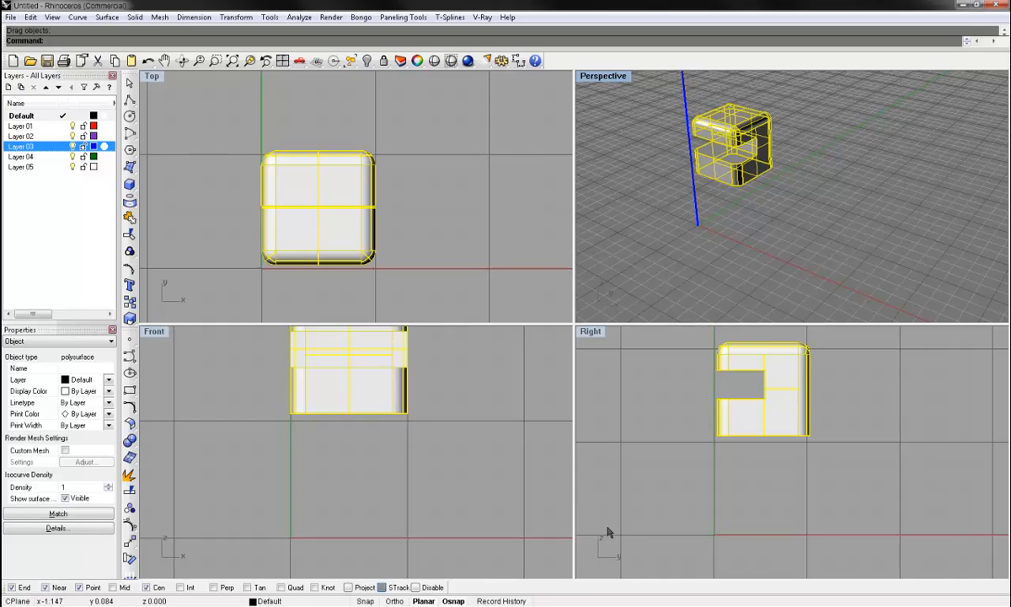
right_click_drag(738, 461, 687, 472)
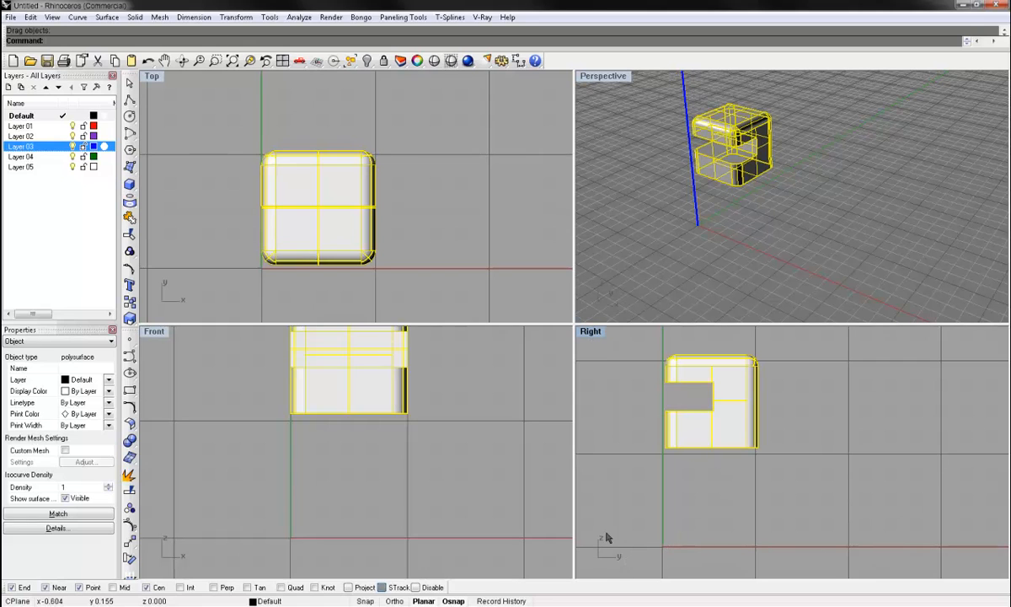
right_click_drag(649, 219, 728, 264)
key("ctrl+z")
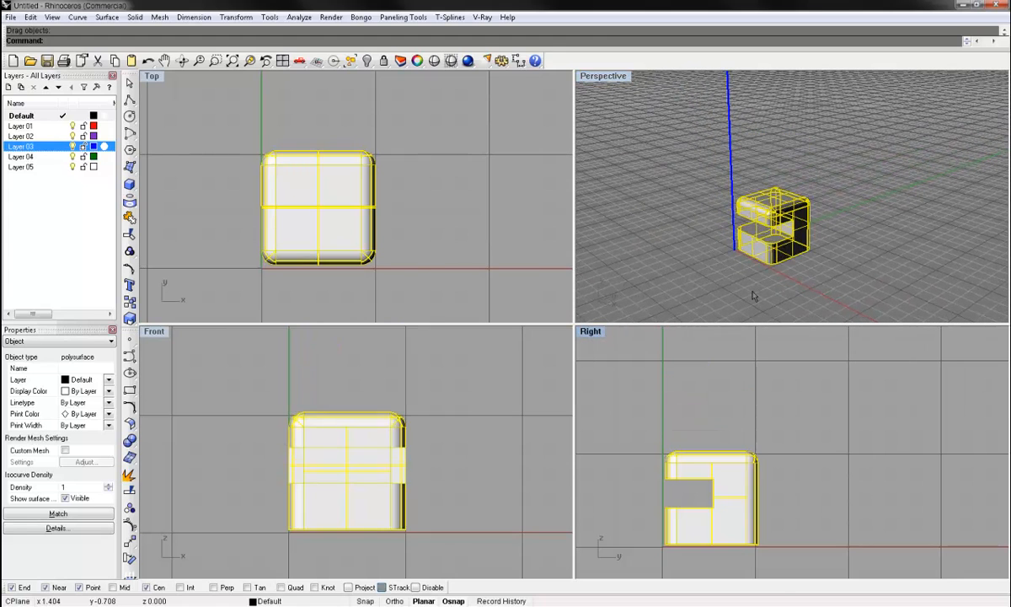
left_click(752, 293)
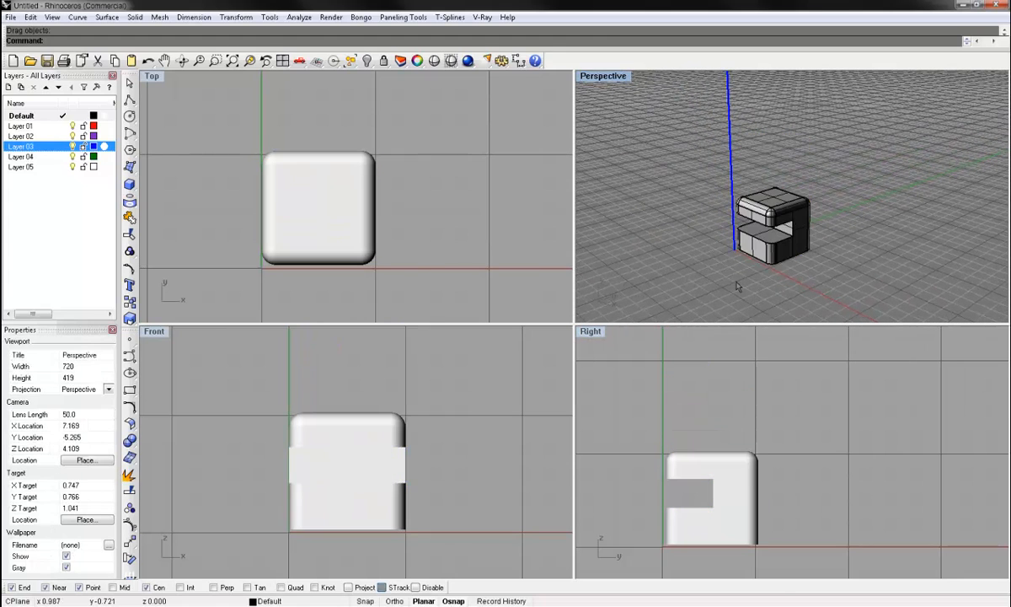
Examine the notched cube in the Perspective and Right viewports and review the Set View orientations available for the Right viewport.
right_click_drag(735, 287, 614, 313)
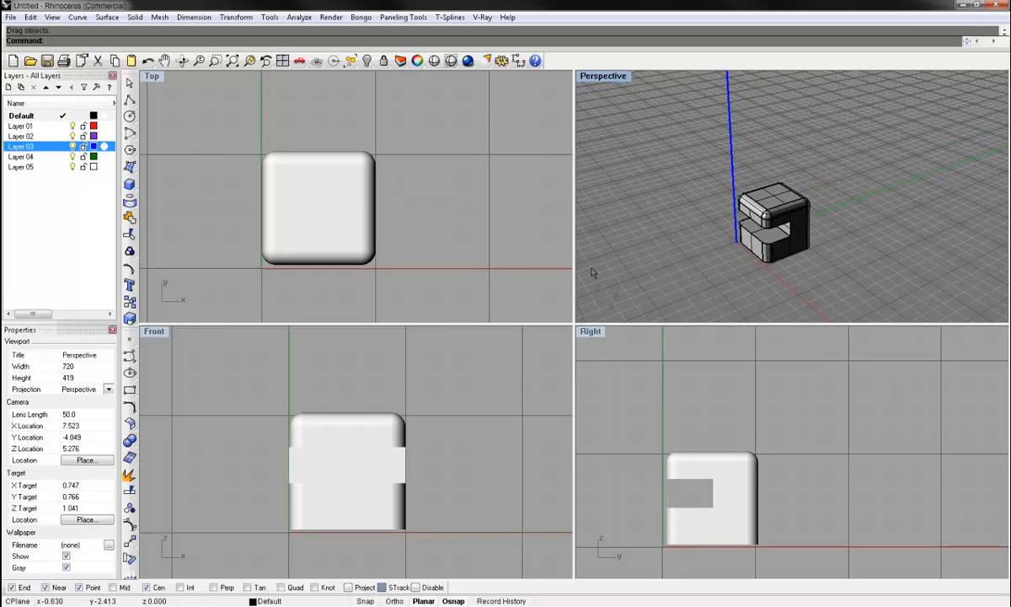
right_click_drag(669, 261, 710, 246)
right_click_drag(592, 467, 620, 450)
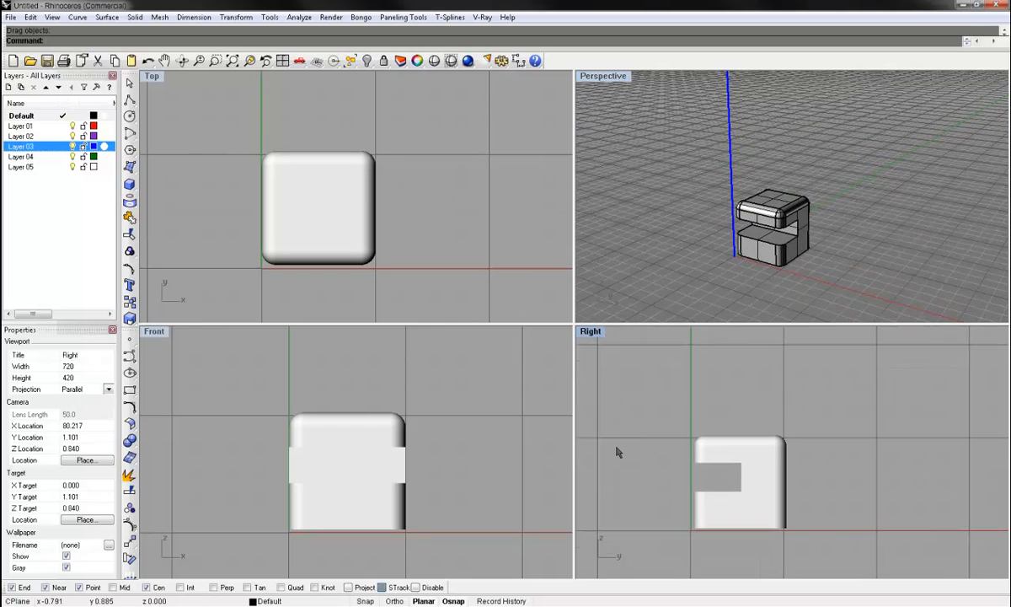
left_click(598, 332)
mouse_move(640, 420)
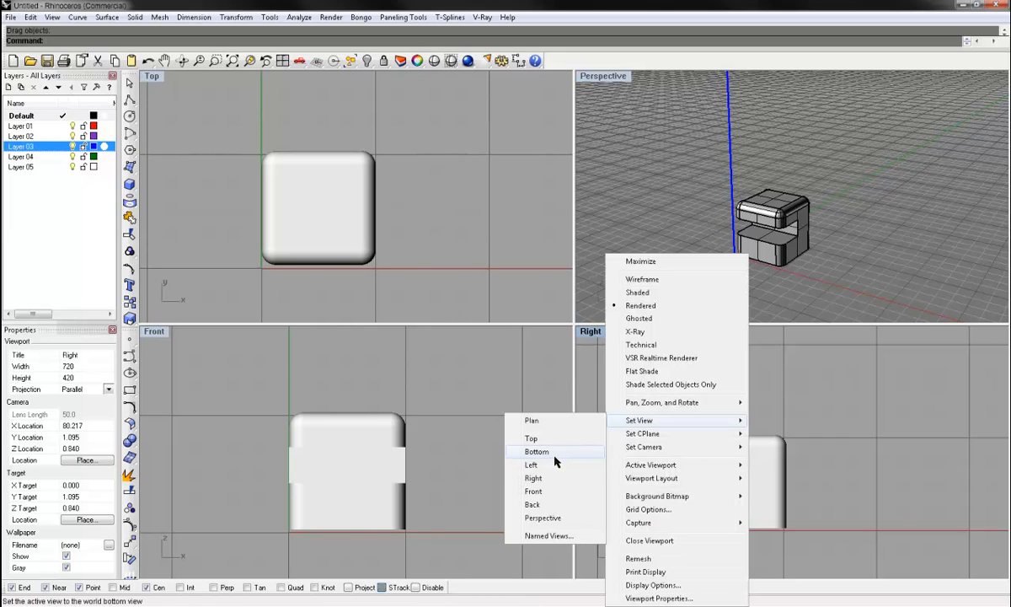
left_click(789, 440)
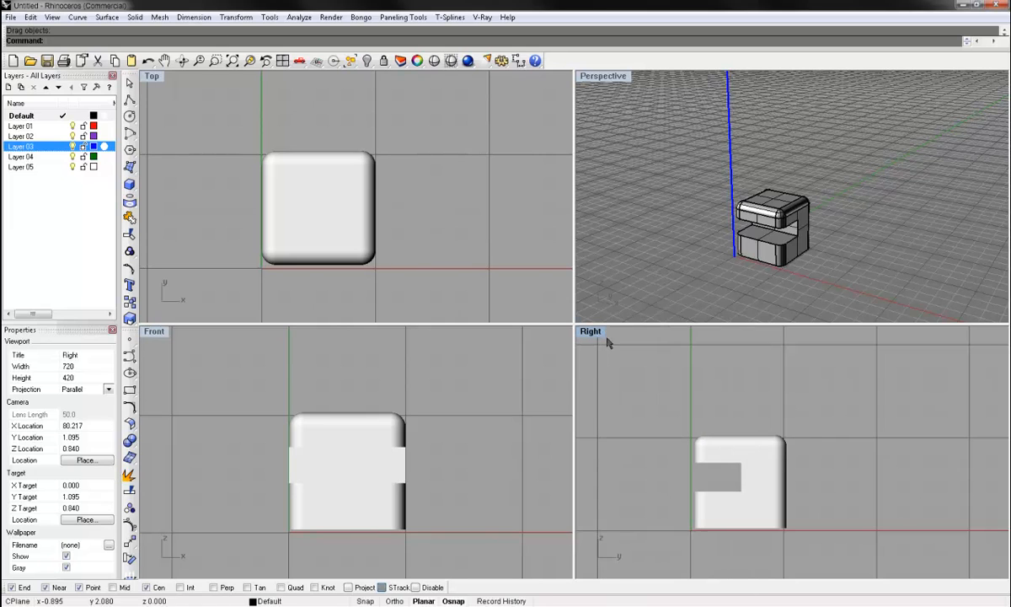
right_click_drag(616, 377, 618, 379)
Compare the notched cube and its axes at the origin across the Front, Top, Right and Perspective viewports.
left_click(466, 398)
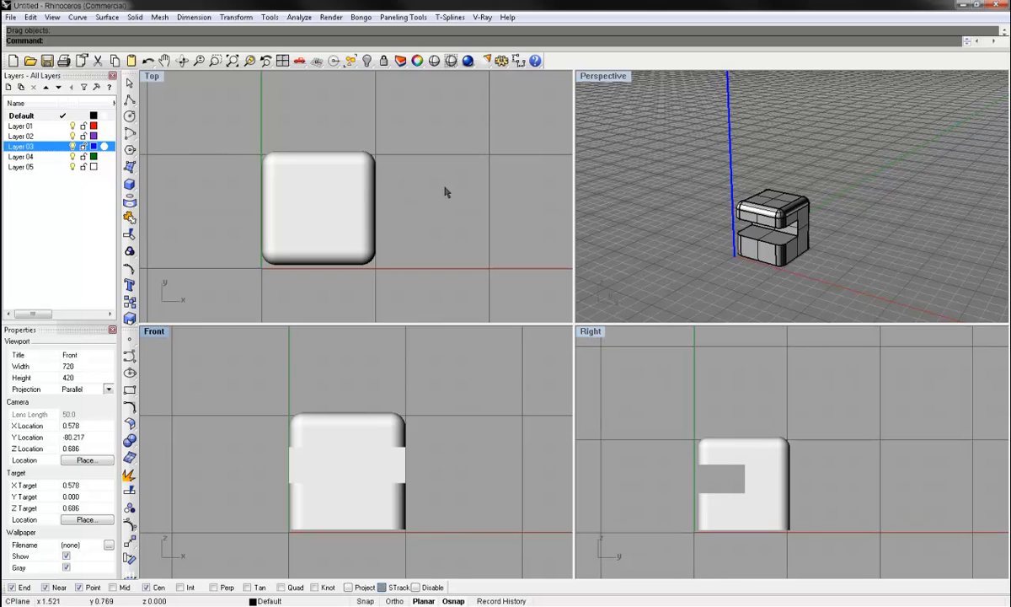
left_click(449, 187)
left_click(636, 409)
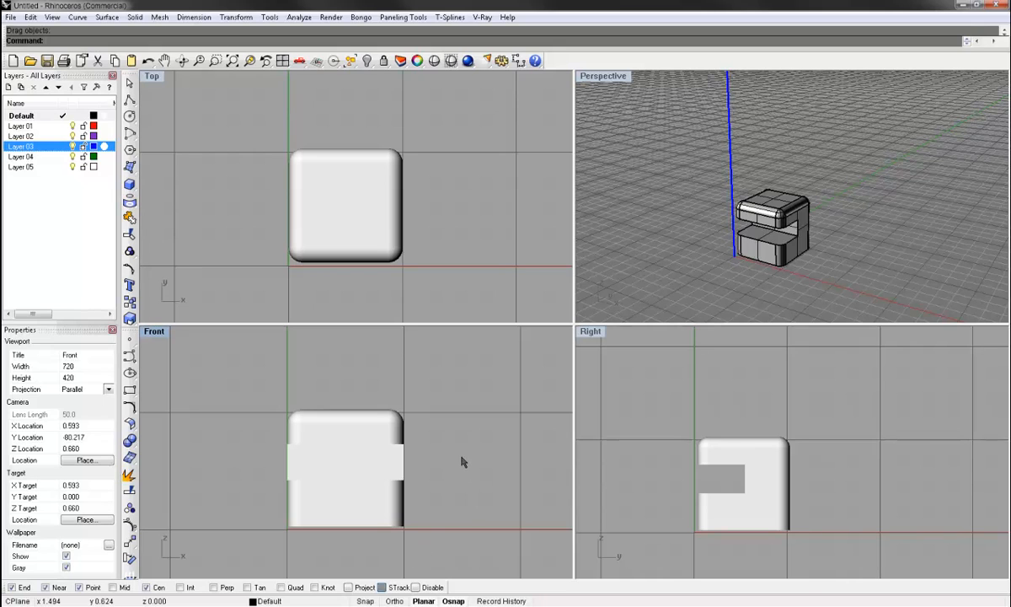
right_click_drag(648, 433, 675, 418)
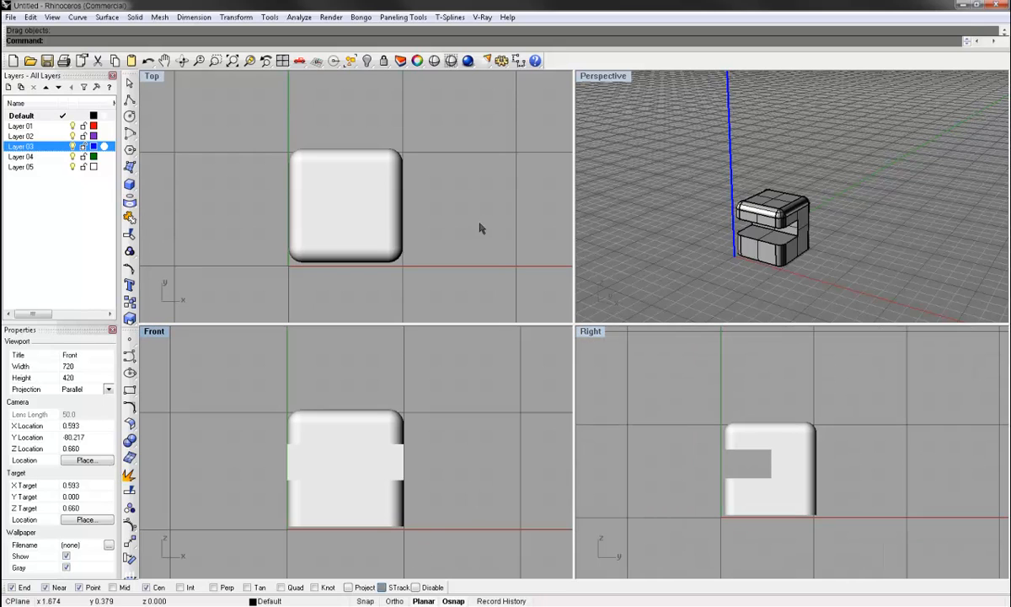
left_click(475, 288)
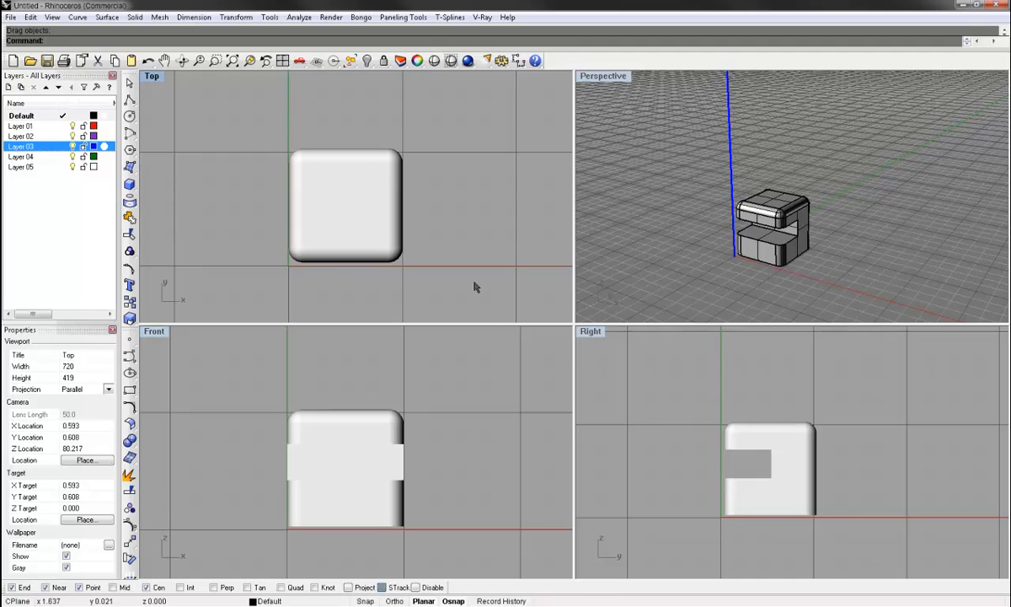
left_click(480, 367)
left_click(696, 288)
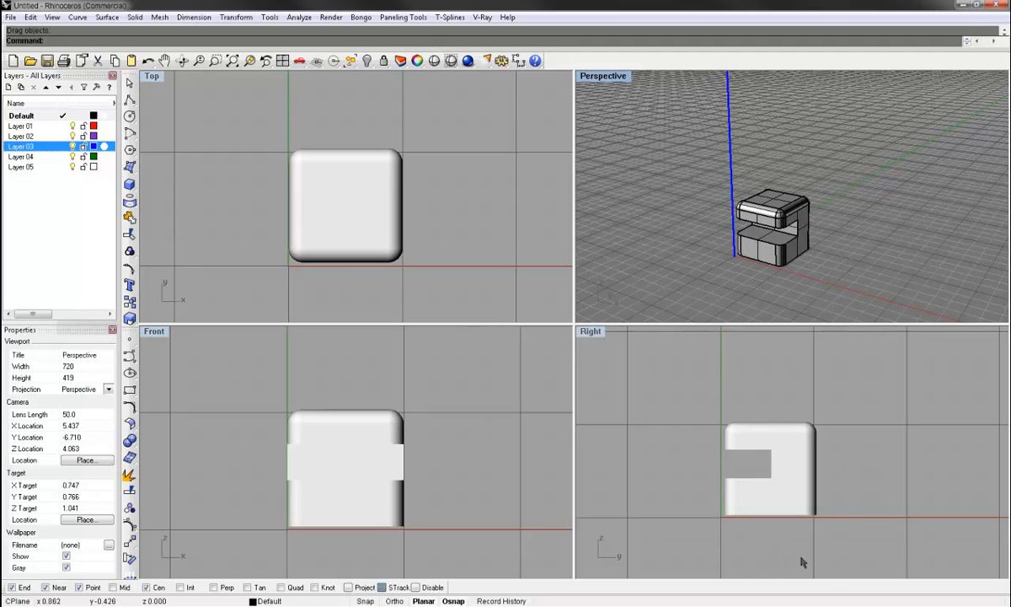
left_click(289, 539)
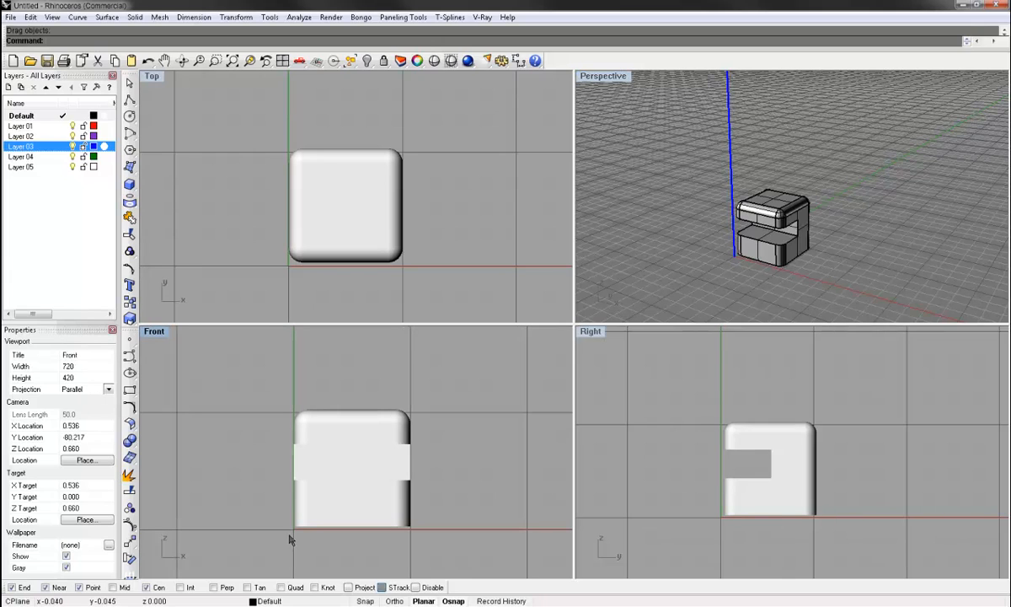